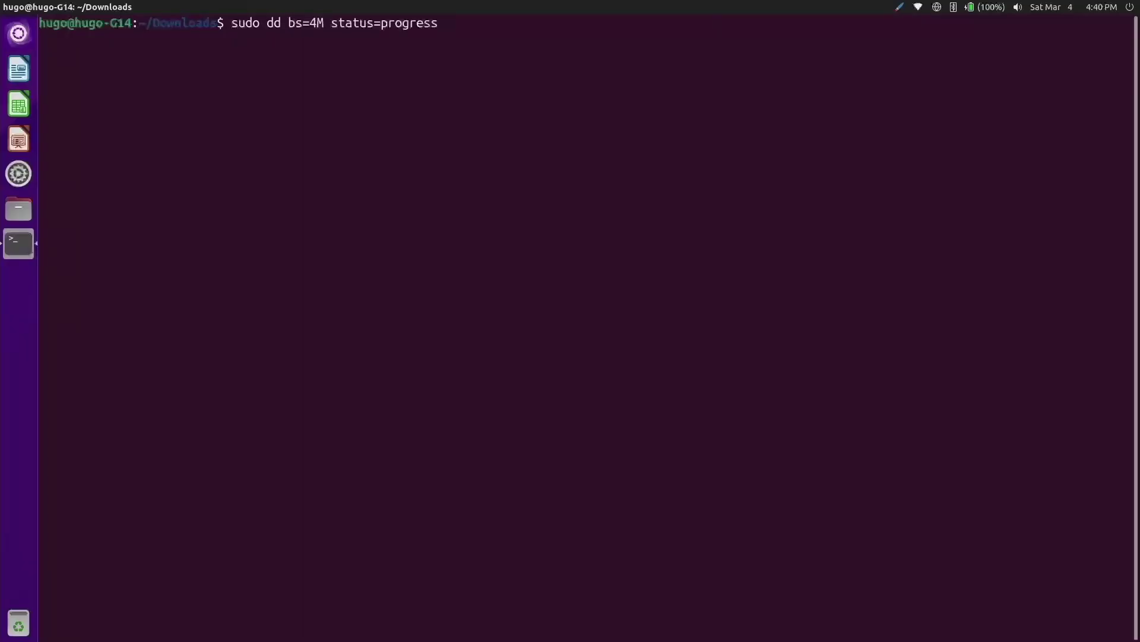
- Run dd with if=blendOS-2023.01.26-x86_64.iso and of=/dev/sda to write the installer USB
{"action": "type", "text": "if=bl"}
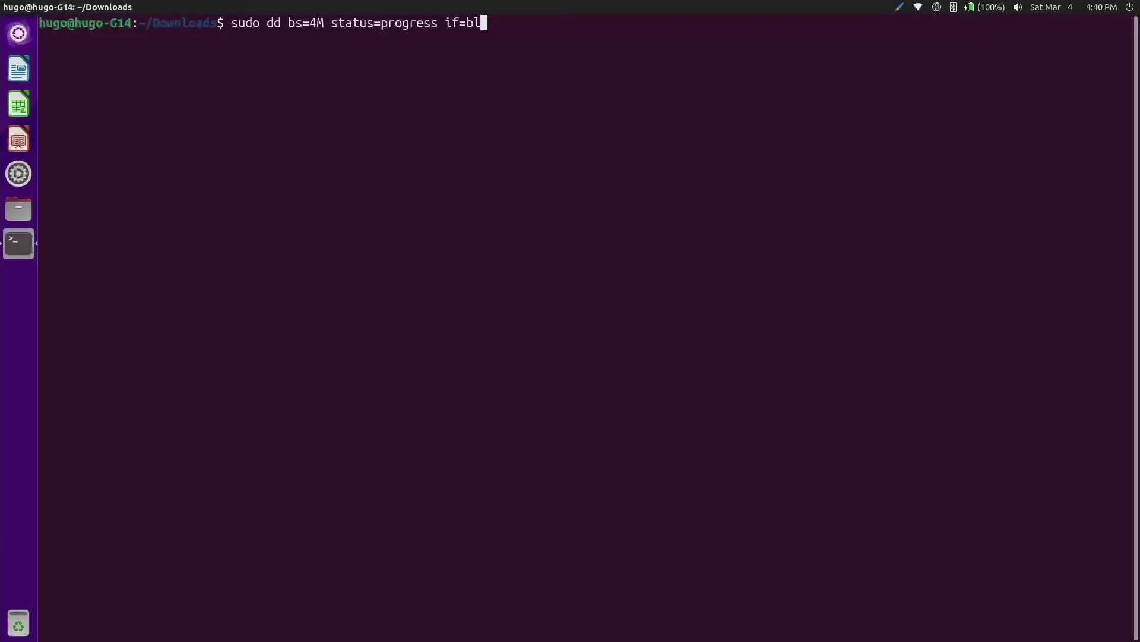
{"action": "key", "text": "Tab"}
{"action": "type", "text": "of"}
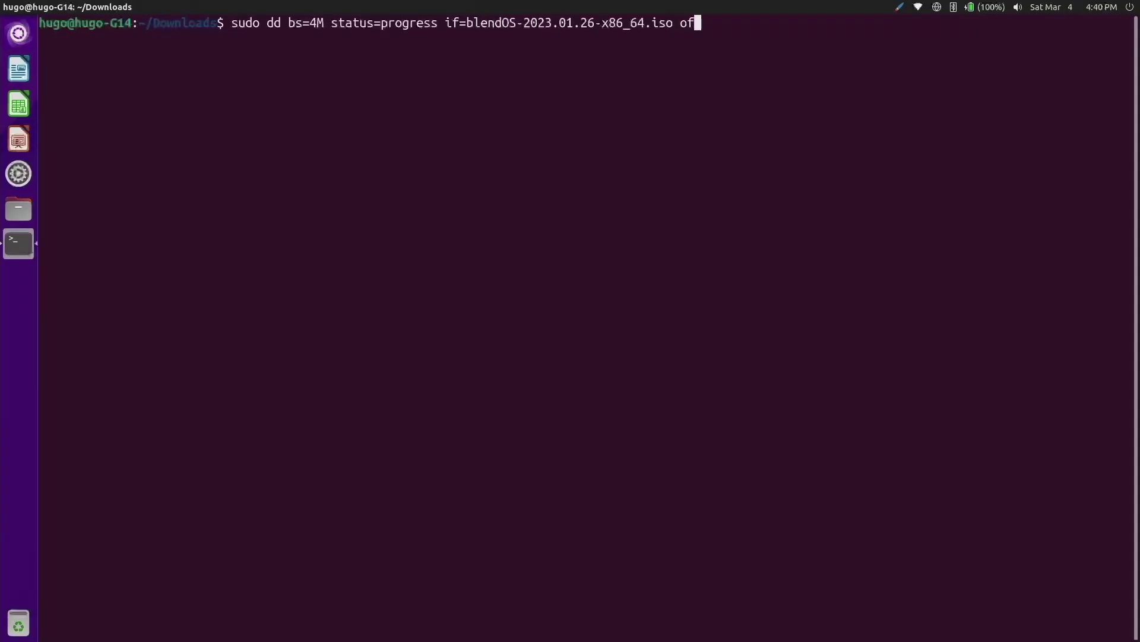
{"action": "type", "text": "=/dev/sda"}
{"action": "key", "text": "Return"}
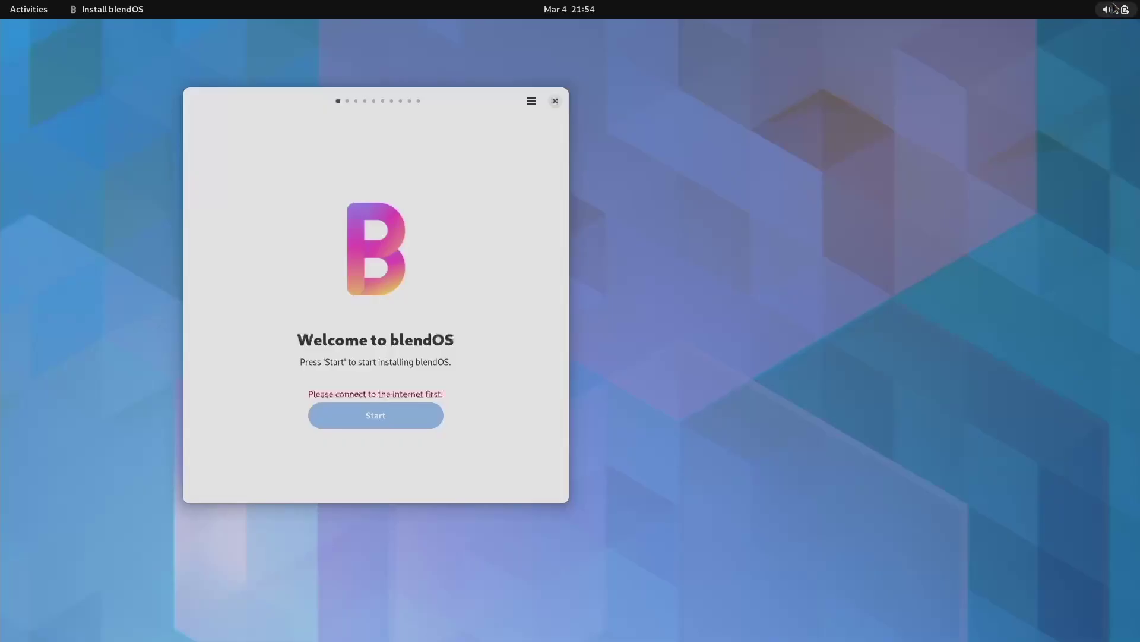
- Turn Wi-Fi on from quick settings and bring up the wireless network list
{"action": "left_click", "coordinate": [1115, 9]}
{"action": "left_click", "coordinate": [945, 127]}
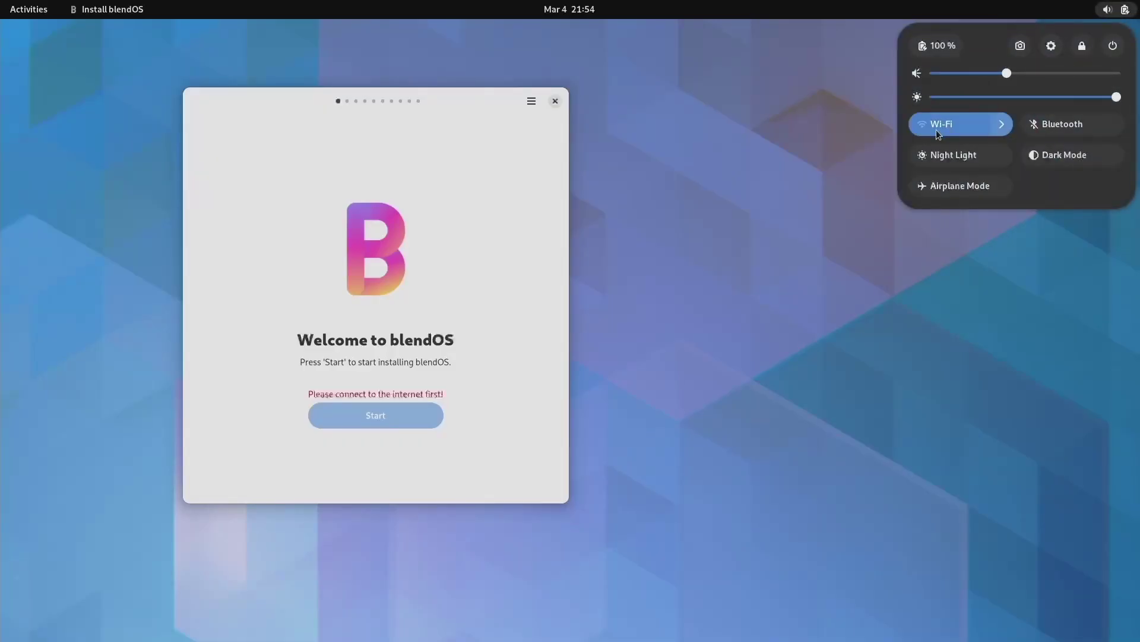
{"action": "left_click", "coordinate": [1000, 124]}
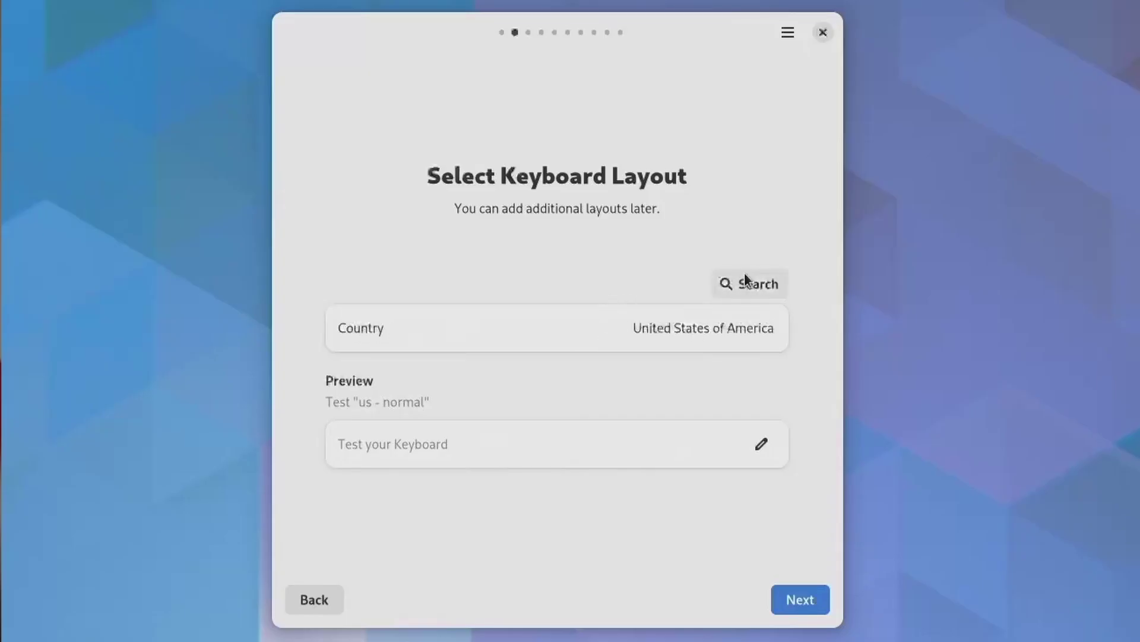
- Search the layouts for 'canad' and set the keyboard layout to Canada eng
{"action": "left_click", "coordinate": [746, 283]}
{"action": "type", "text": "canad"}
{"action": "left_click", "coordinate": [445, 192]}
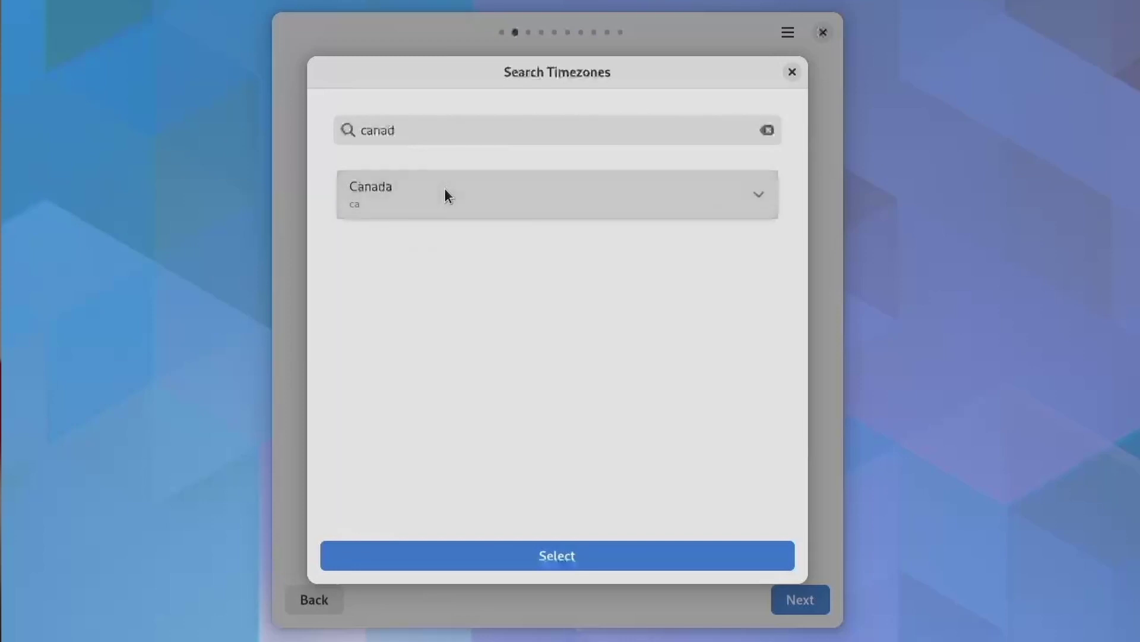
{"action": "left_click", "coordinate": [465, 195]}
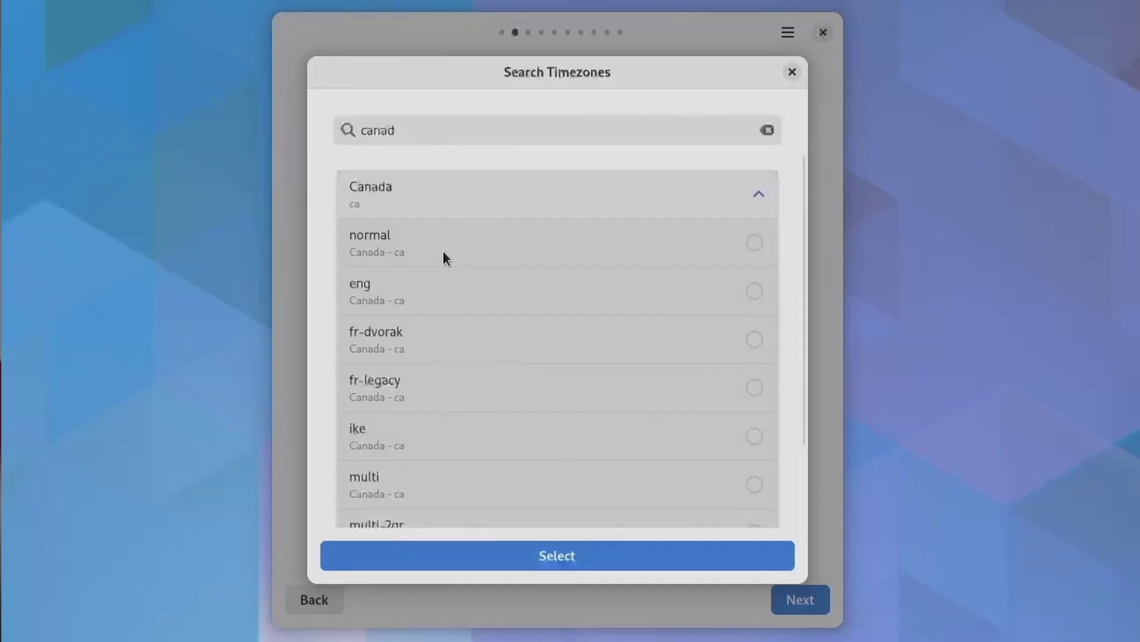
{"action": "left_click", "coordinate": [473, 554]}
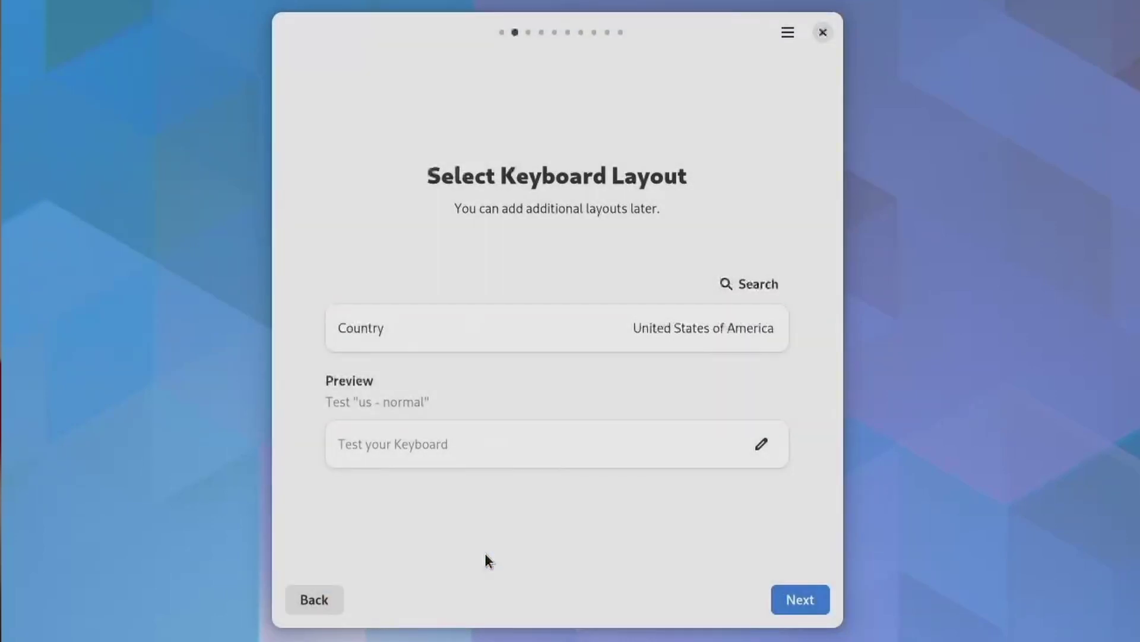
{"action": "left_click", "coordinate": [668, 326]}
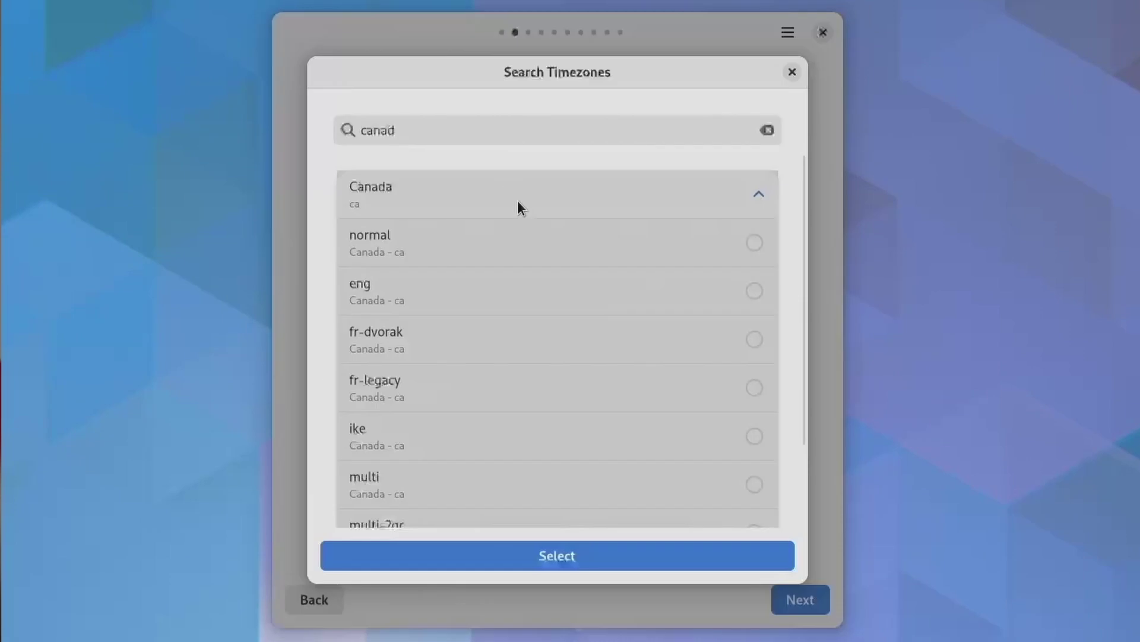
{"action": "left_click", "coordinate": [752, 245]}
{"action": "left_click", "coordinate": [756, 292]}
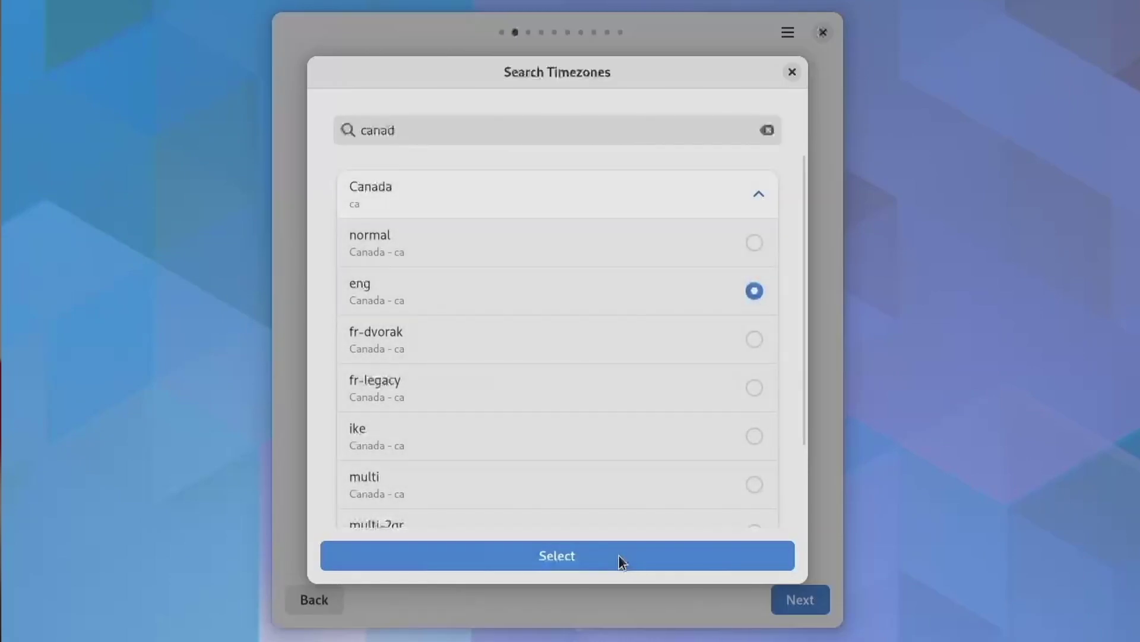
{"action": "left_click", "coordinate": [618, 554]}
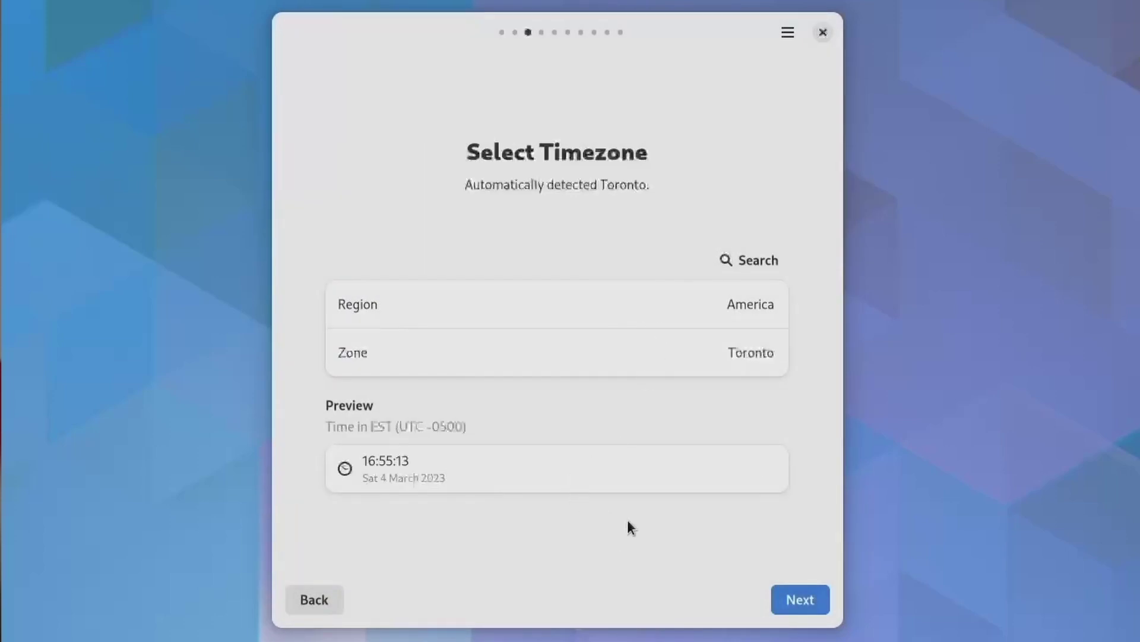
- Keep the America/Toronto timezone, enter the username and password, and pick Plasma as the desktop
{"action": "left_click", "coordinate": [778, 598]}
{"action": "left_click", "coordinate": [613, 356]}
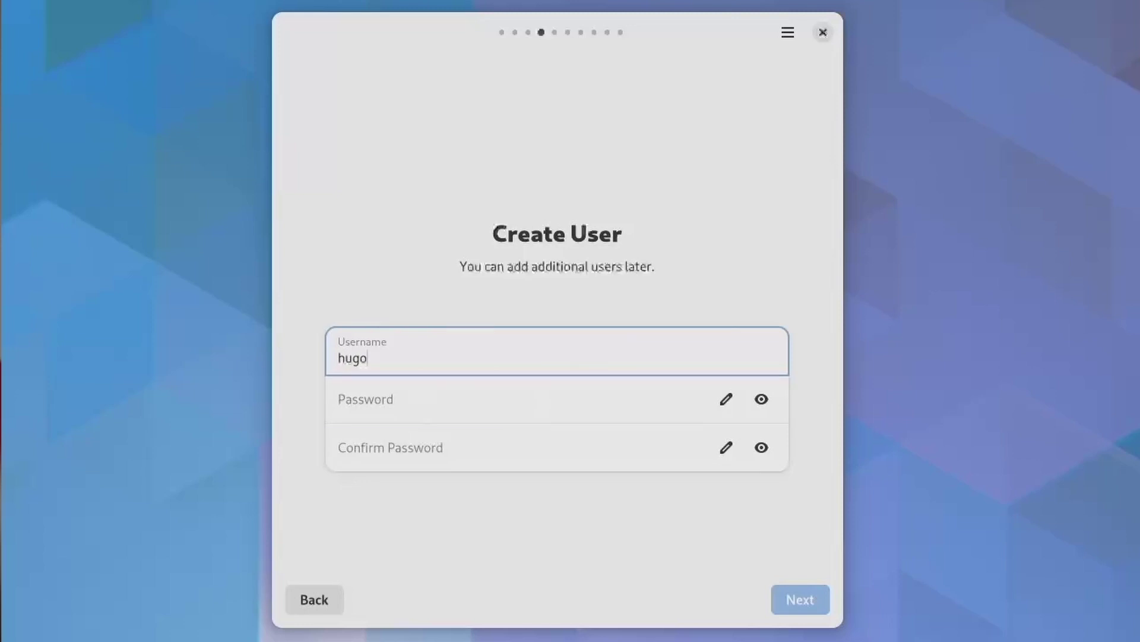
{"action": "key", "text": "Tab"}
{"action": "left_click", "coordinate": [800, 599]}
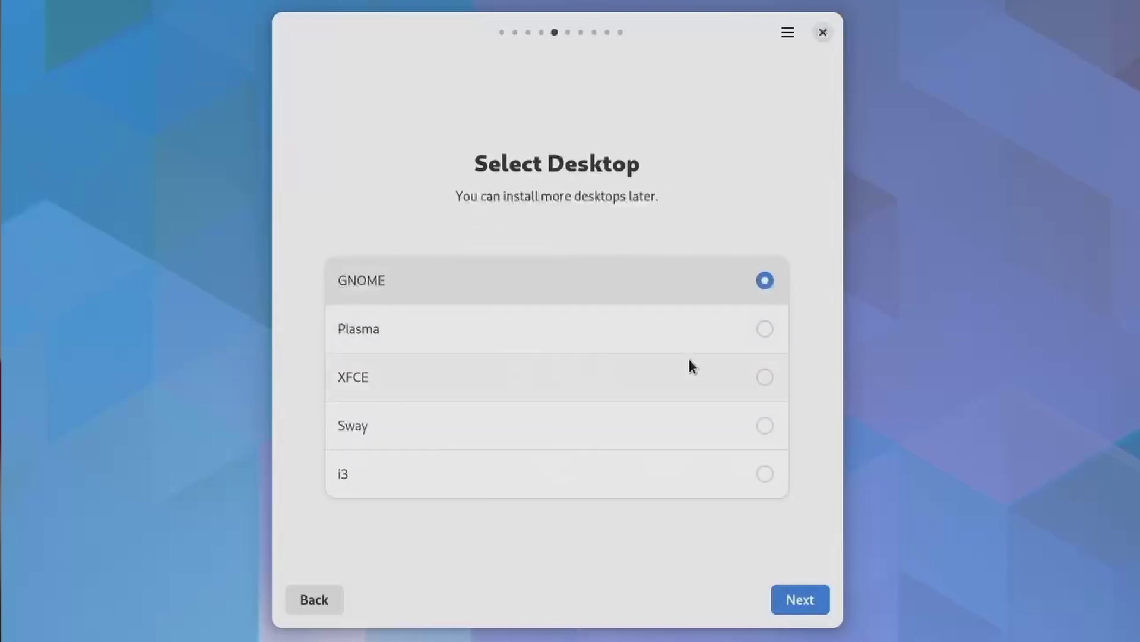
{"action": "left_click", "coordinate": [711, 329]}
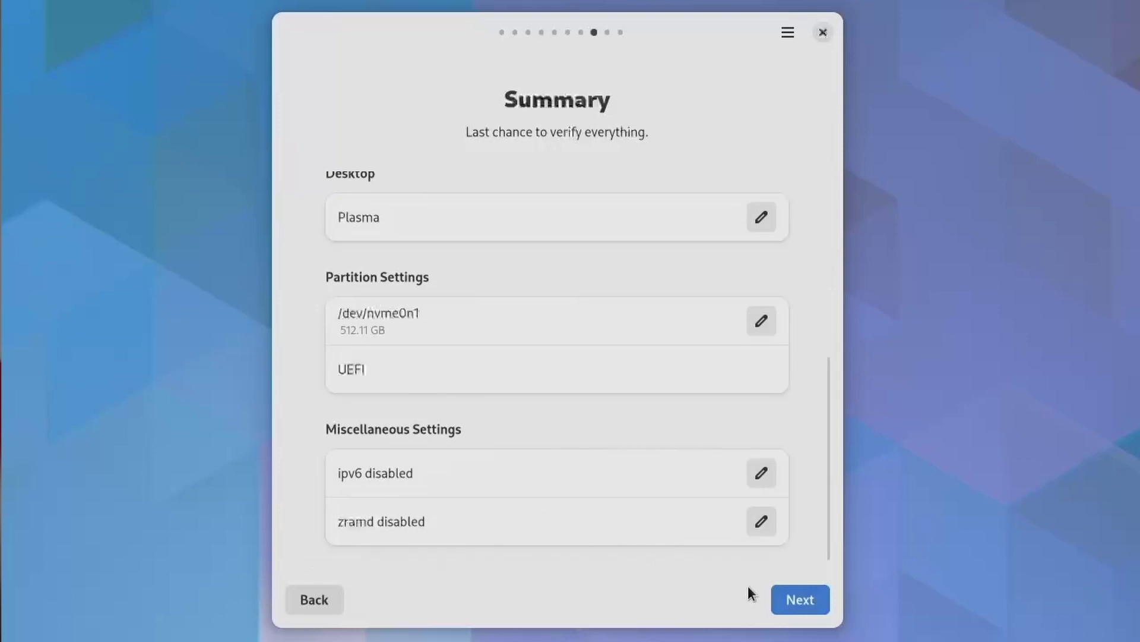
- Start installing blendOS from the Summary page and authenticate the administrator request
{"action": "left_click", "coordinate": [806, 598]}
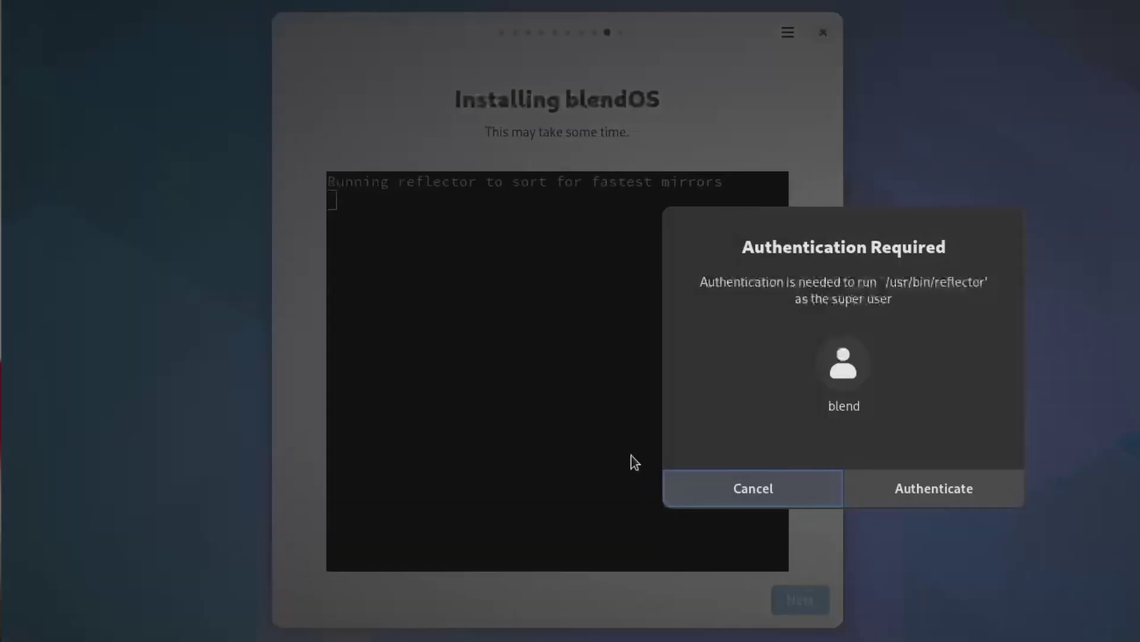
{"action": "left_click", "coordinate": [896, 486]}
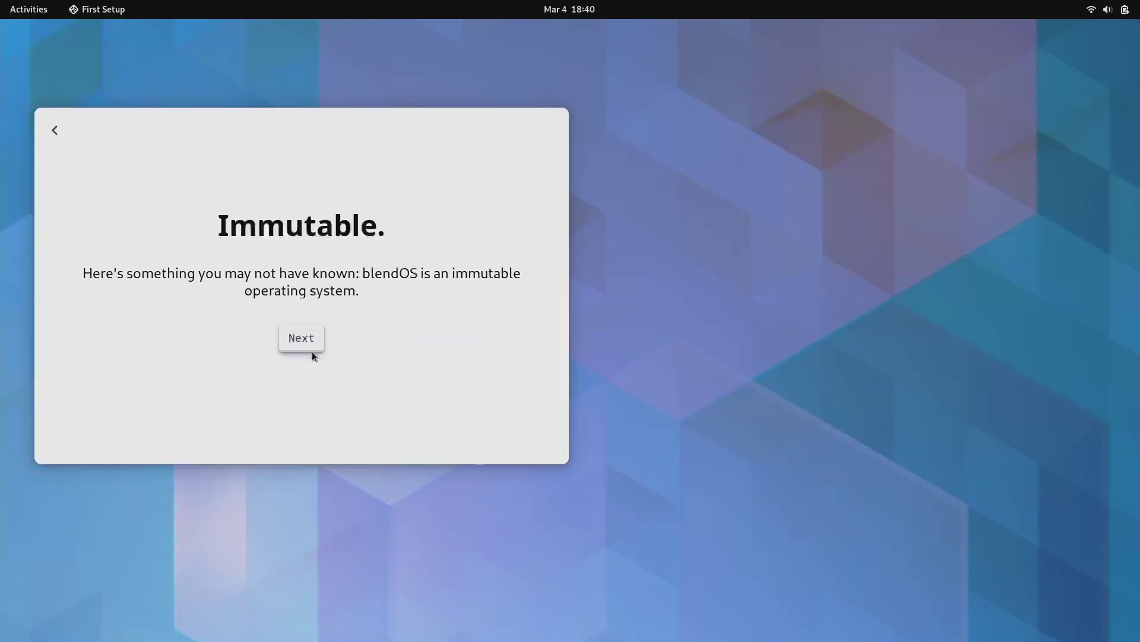
- Get past the Immutable intro and switch First Setup to the dark colour scheme
{"action": "left_click", "coordinate": [308, 344]}
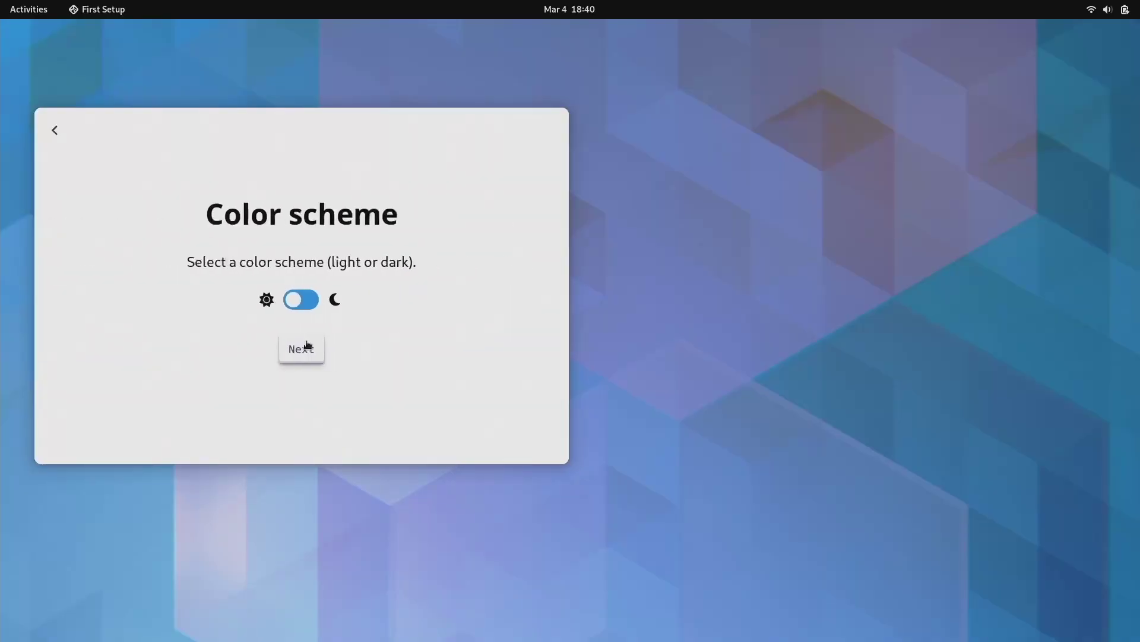
{"action": "left_click", "coordinate": [303, 299]}
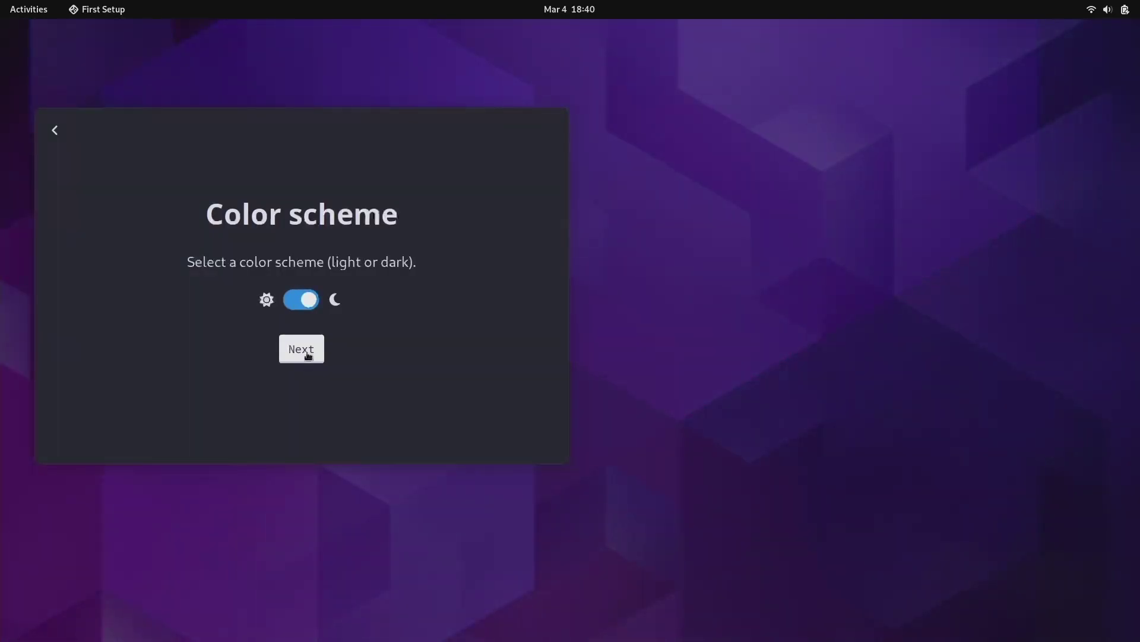
{"action": "left_click", "coordinate": [308, 355]}
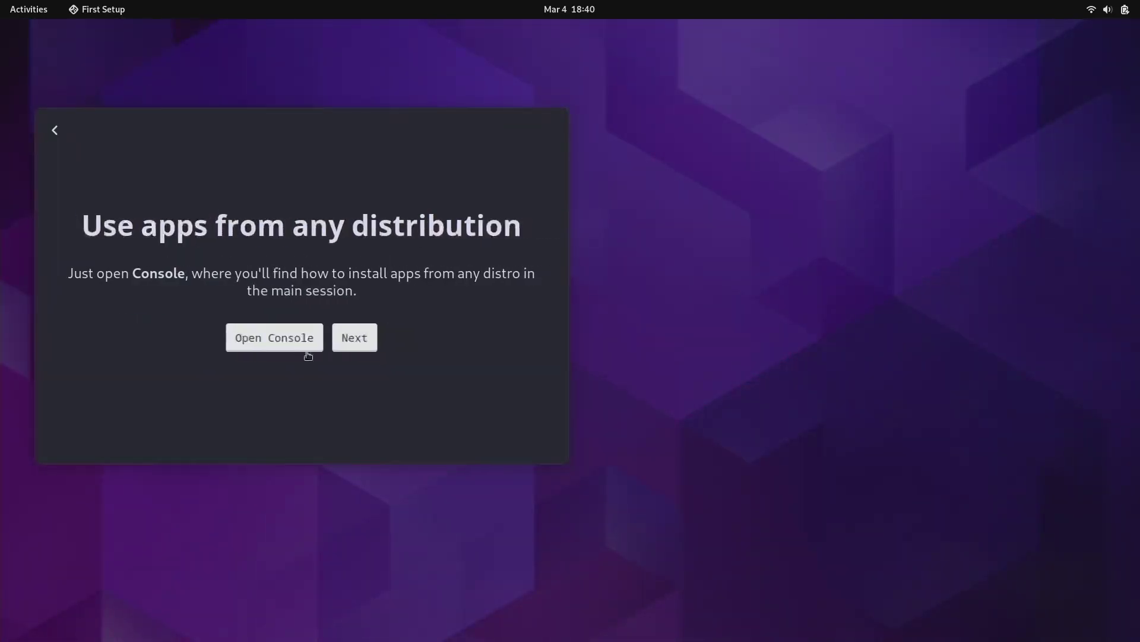
- Open and enlarge the Console with blend instructions, then advance through Install Flatpaks and System Updates
{"action": "left_click", "coordinate": [307, 350]}
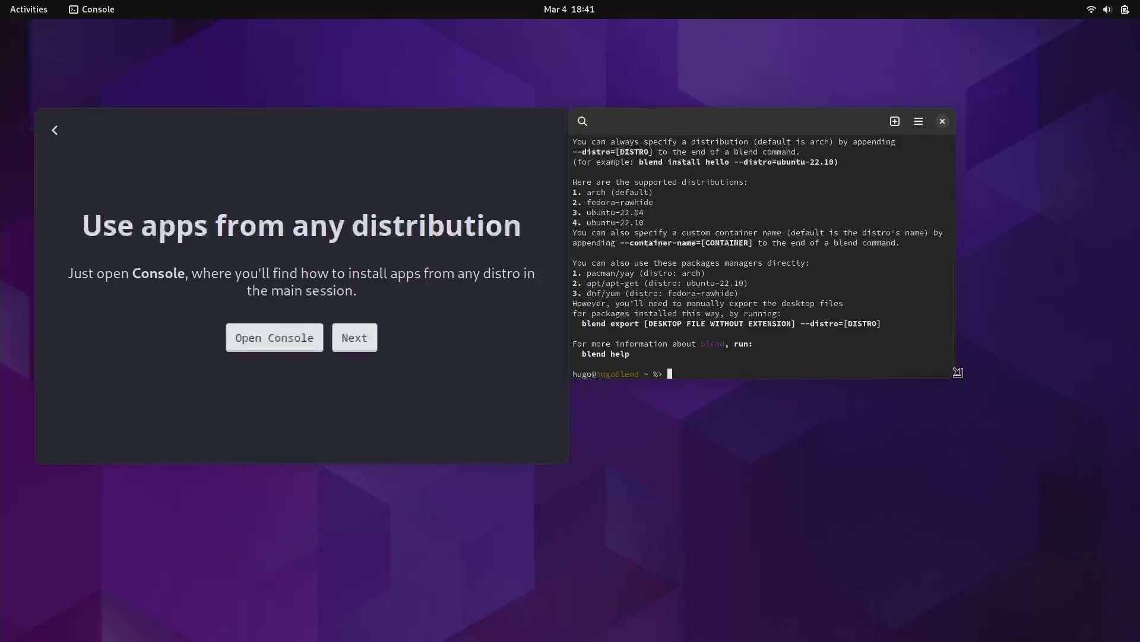
{"action": "left_click_drag", "start_coordinate": [957, 372], "coordinate": [1135, 616]}
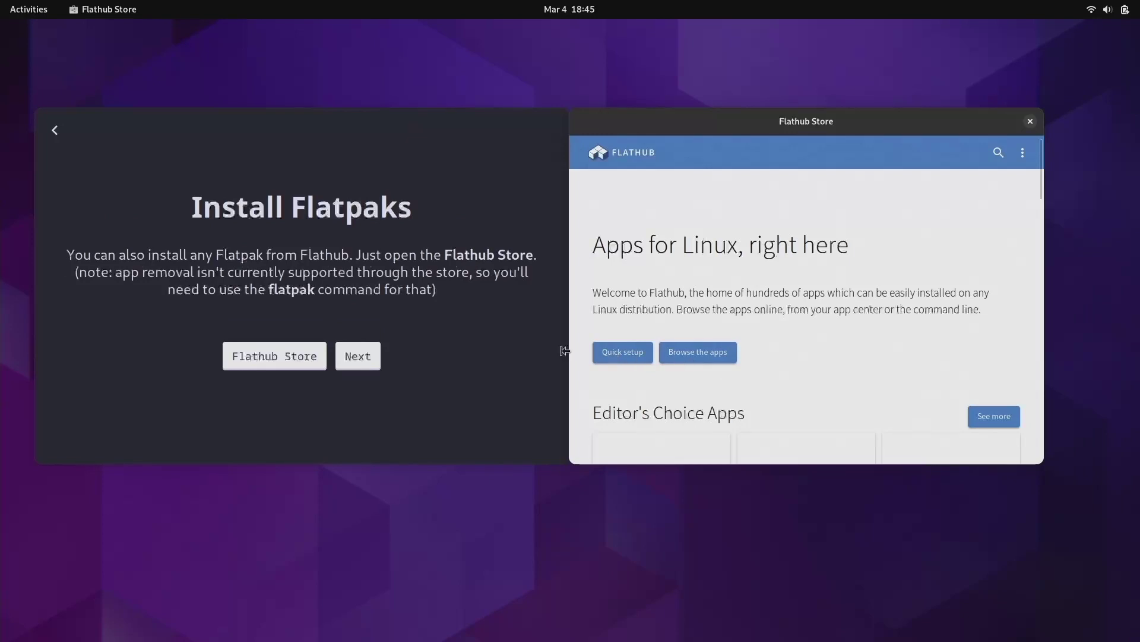
{"action": "left_click", "coordinate": [312, 267]}
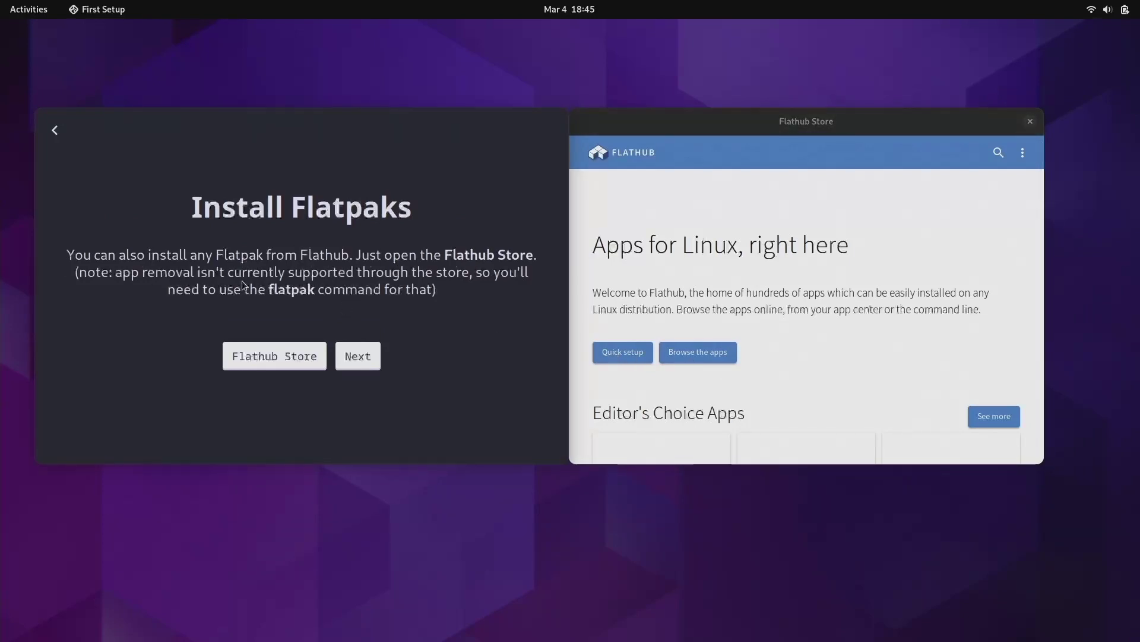
{"action": "left_click", "coordinate": [357, 357]}
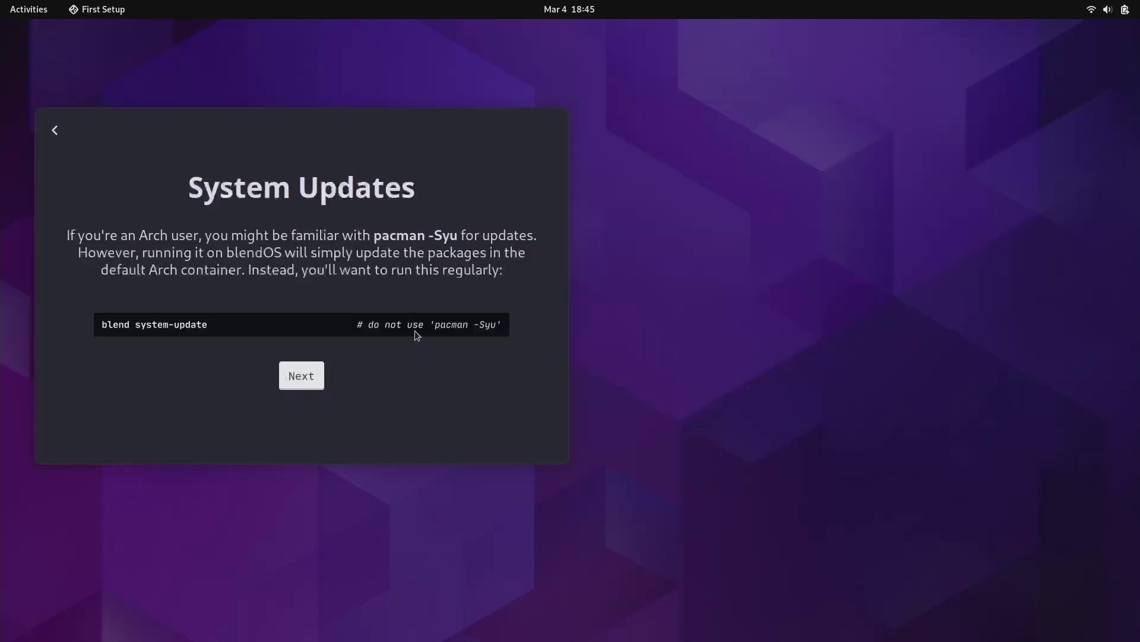
{"action": "left_click", "coordinate": [291, 377]}
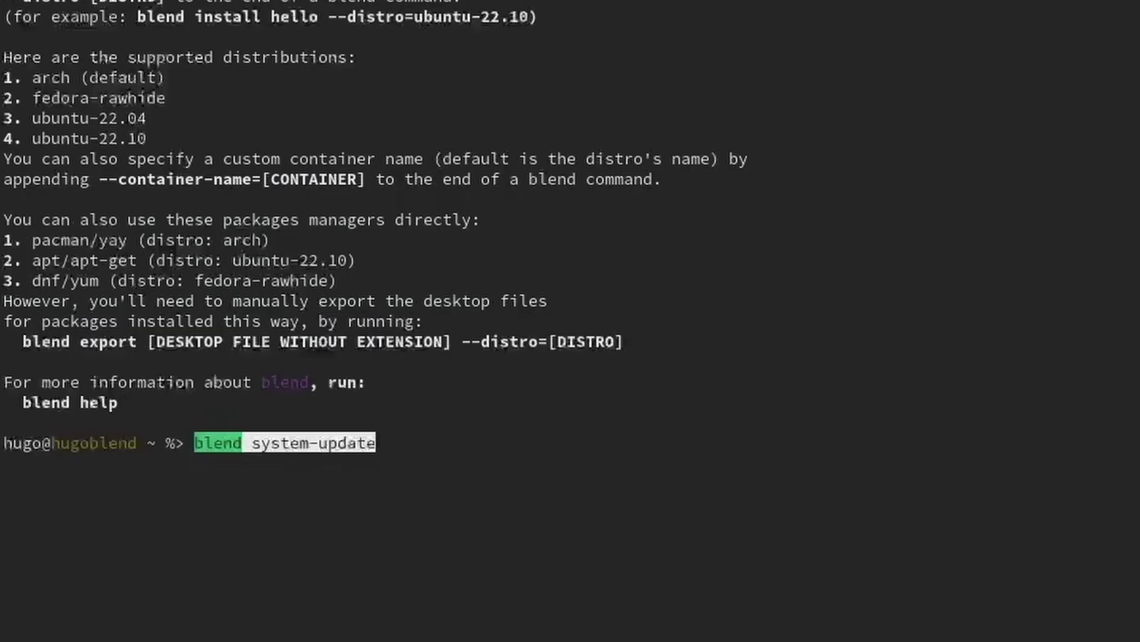
- Run blend system-update with the sudo password, then try launching emacs
{"action": "key", "text": "Return"}
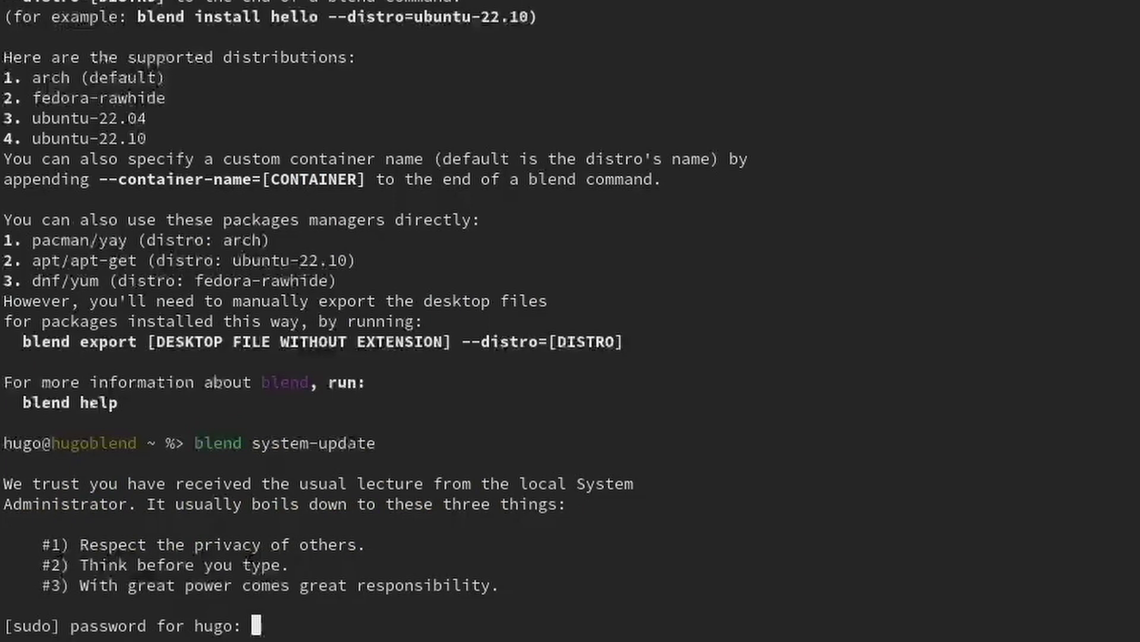
{"action": "key", "text": "Return"}
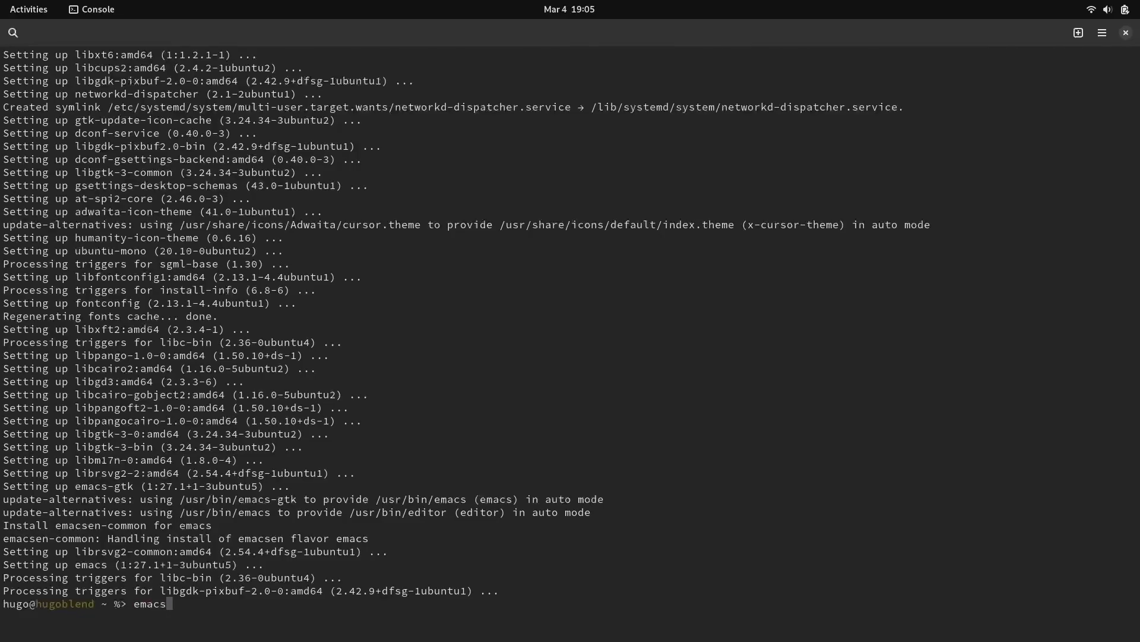
{"action": "key", "text": "Return"}
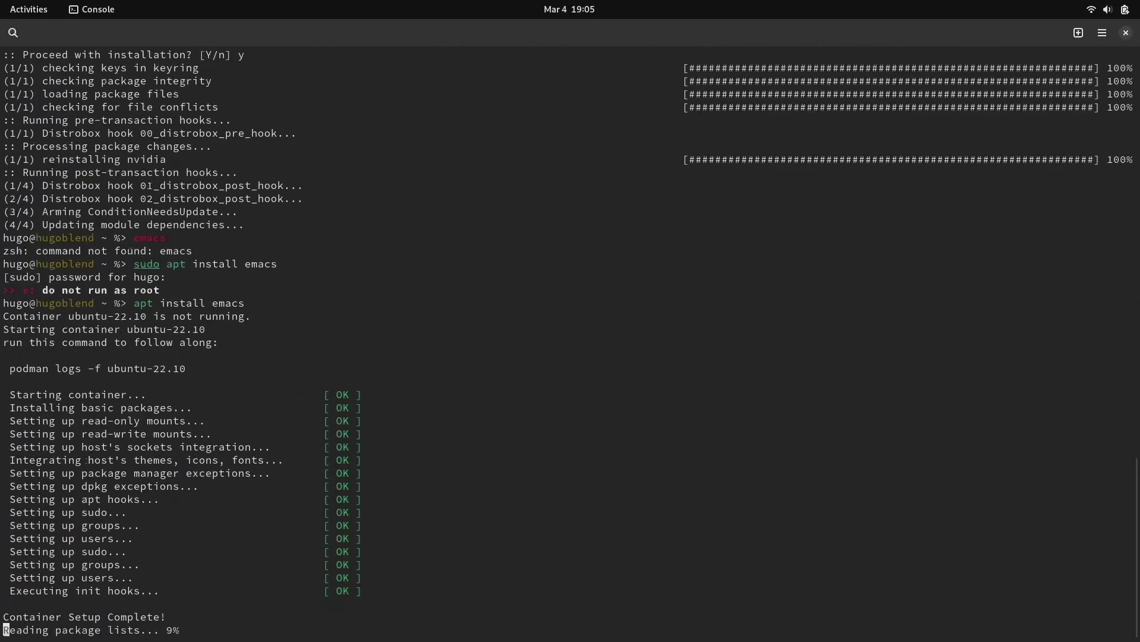
- Answer y to install emacs via apt in Ubuntu 22.10 and via blend install in Arch
{"action": "type", "text": "y"}
{"action": "key", "text": "Return"}
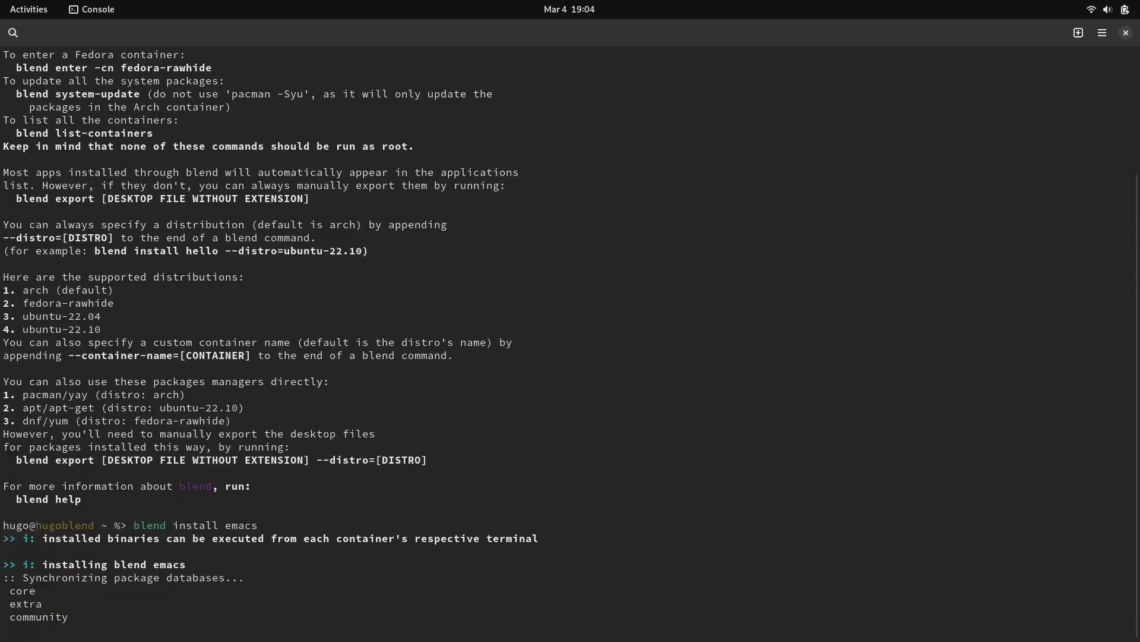
{"action": "type", "text": "y"}
{"action": "key", "text": "Return"}
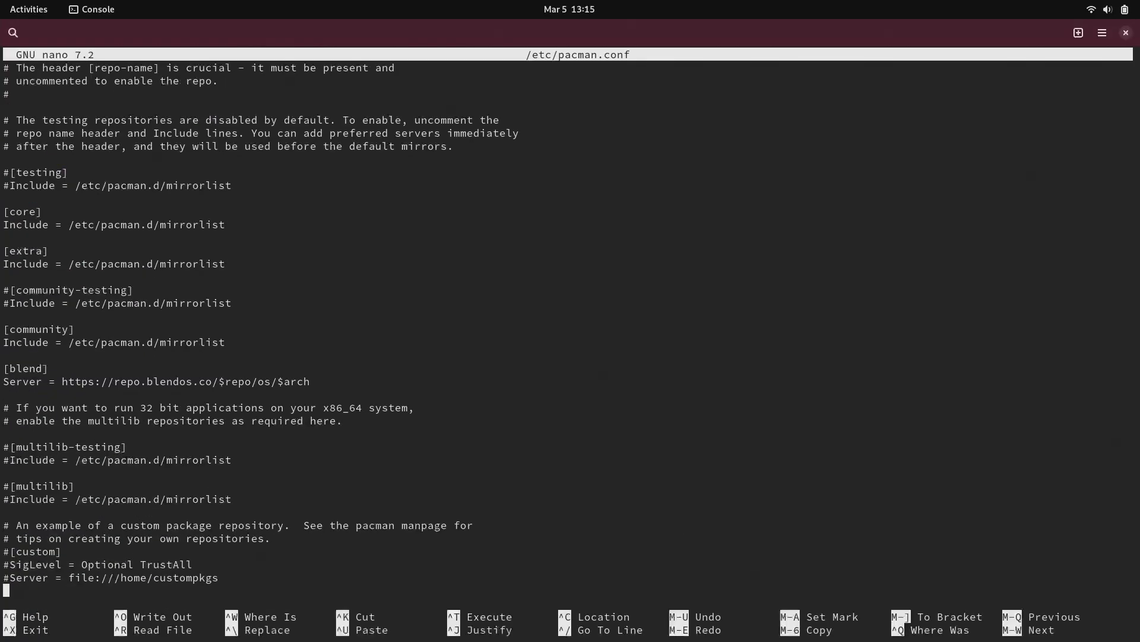
- Uncomment the [multilib] header and its Include line in /etc/pacman.conf
{"action": "key", "text": "Up"}
{"action": "key", "text": "Up"}
{"action": "key", "text": "Up"}
{"action": "key", "text": "Up"}
{"action": "key", "text": "Up"}
{"action": "key", "text": "Up"}
{"action": "key", "text": "Up"}
{"action": "key", "text": "Up"}
{"action": "key", "text": "Right"}
{"action": "key", "text": "BackSpace"}
{"action": "key", "text": "Down"}
{"action": "key", "text": "Right"}
{"action": "key", "text": "BackSpace"}
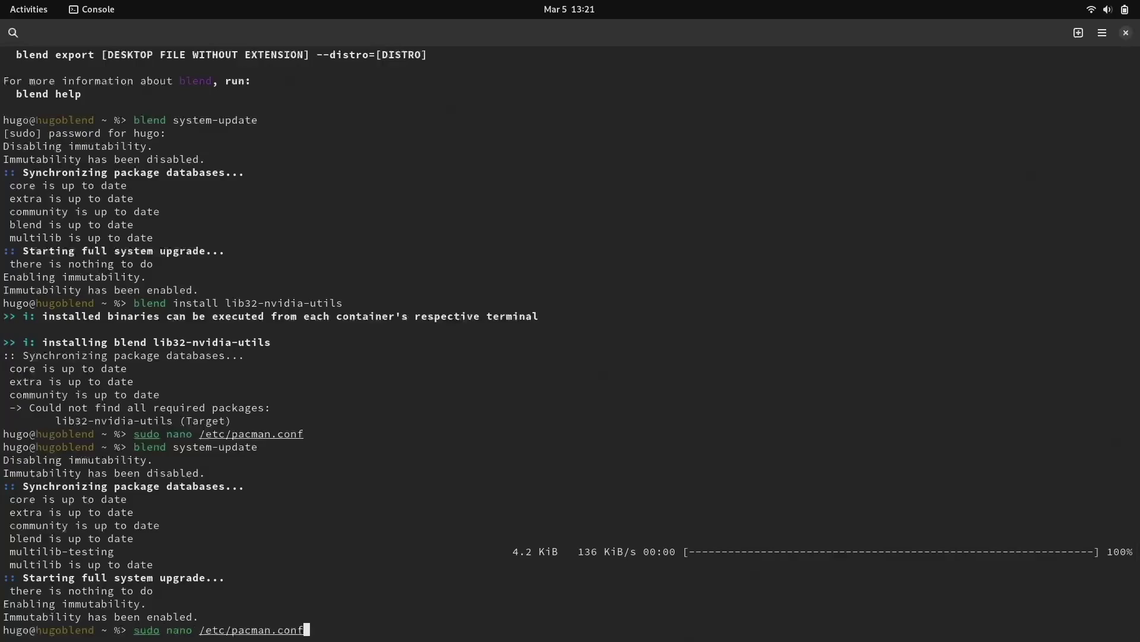
{"action": "key", "text": "Up"}
- Retry blend install lib32-nvidia-utils from history, then run nvidia-xconfig on the host
{"action": "key", "text": "Return"}
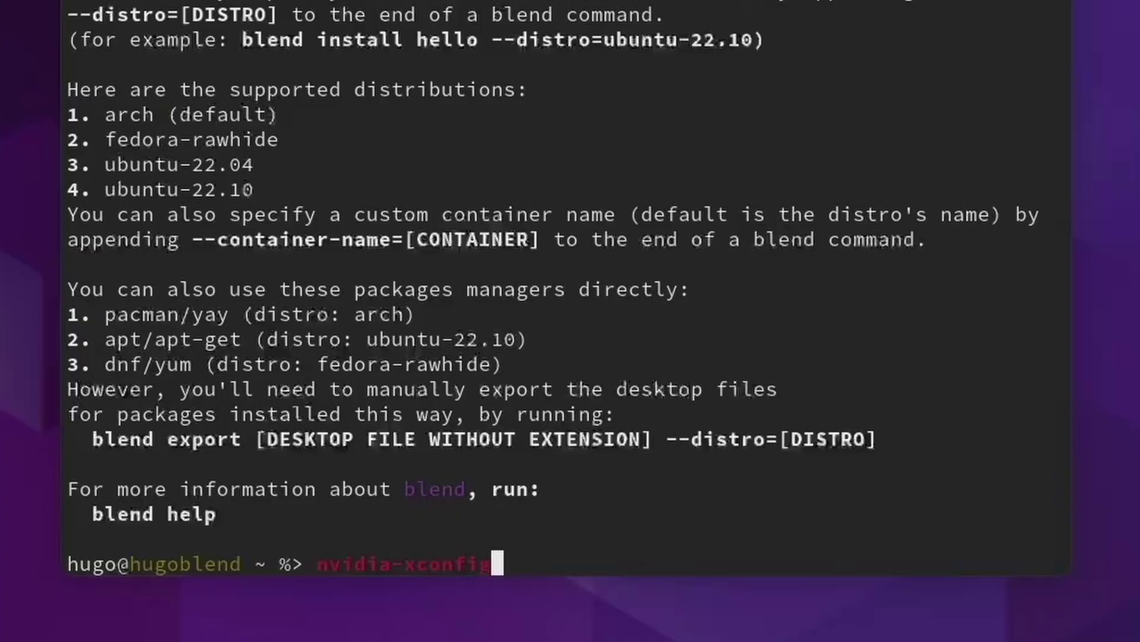
{"action": "key", "text": "Return"}
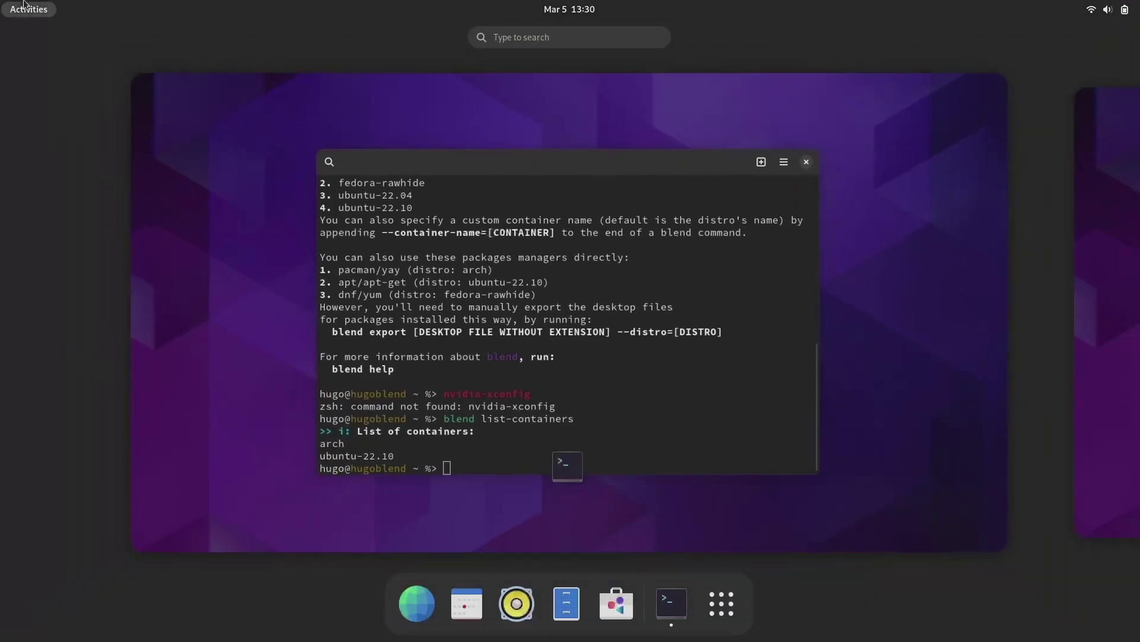
- In the arch container, run sudo nvidia-xconfig to write /etc/X11/xorg.conf, then select its output
{"action": "type", "text": "arch"}
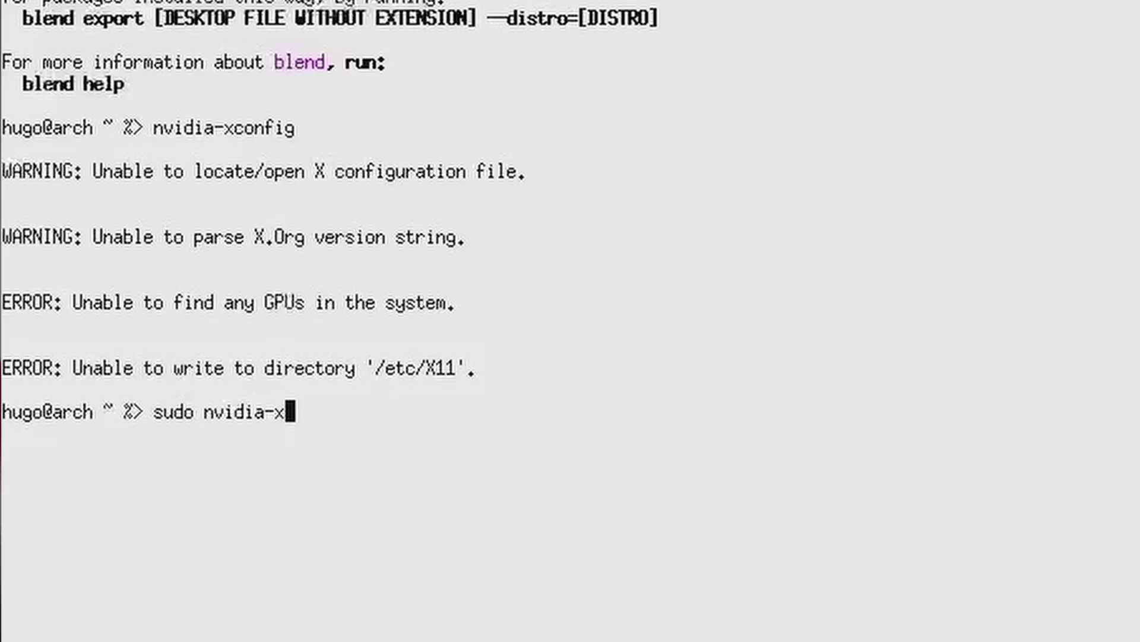
{"action": "type", "text": "config"}
{"action": "key", "text": "Return"}
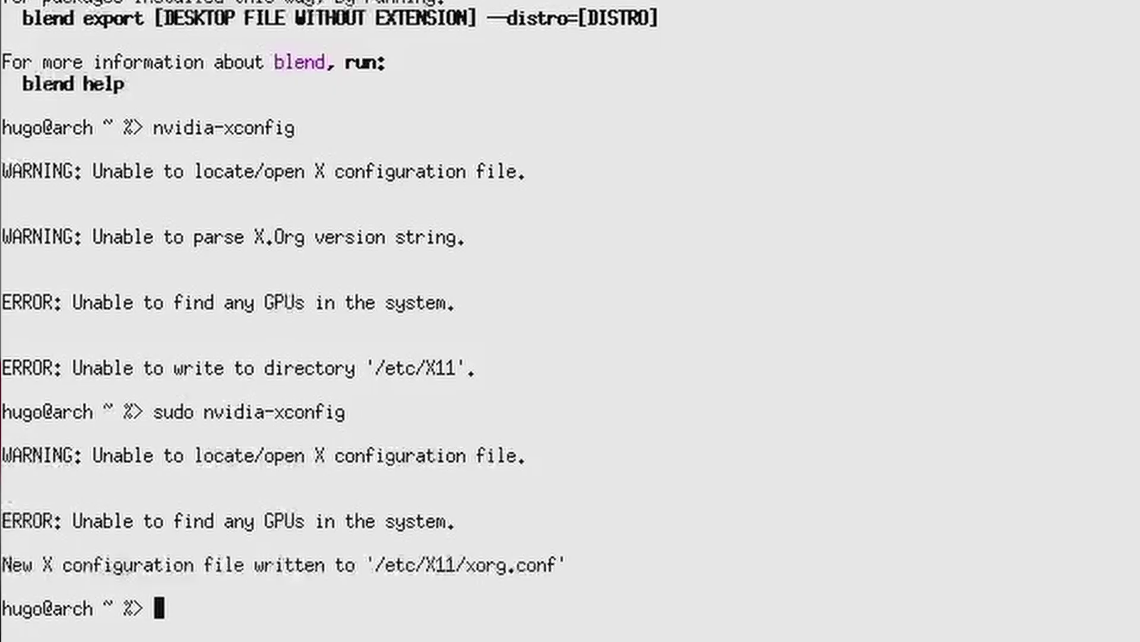
{"action": "left_click_drag", "start_coordinate": [234, 520], "coordinate": [328, 606]}
{"action": "left_click", "coordinate": [330, 610]}
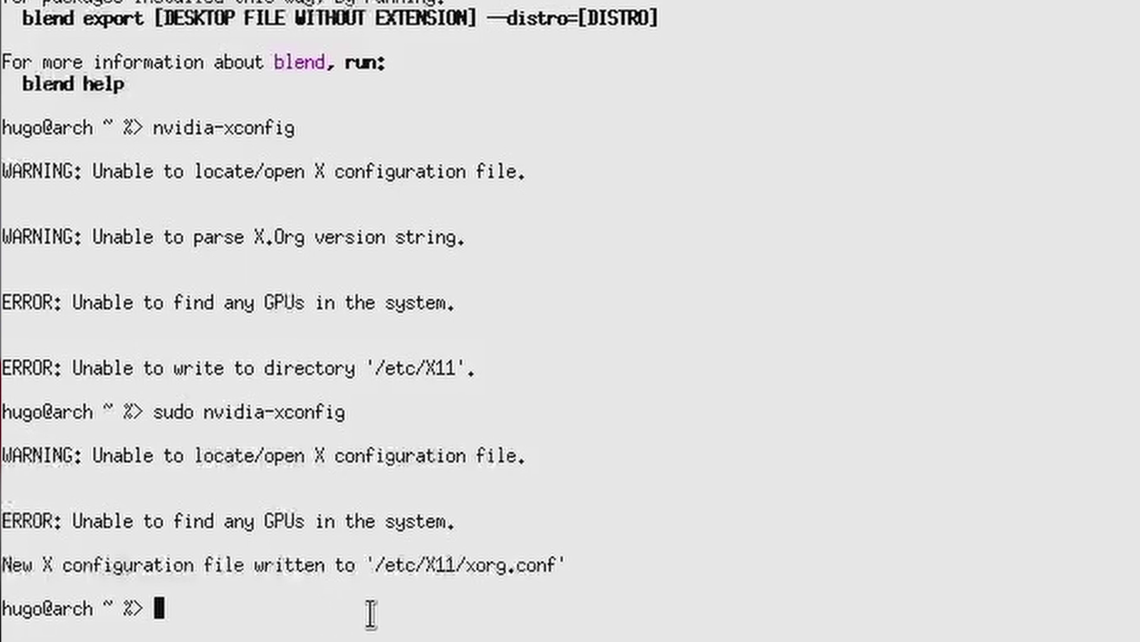